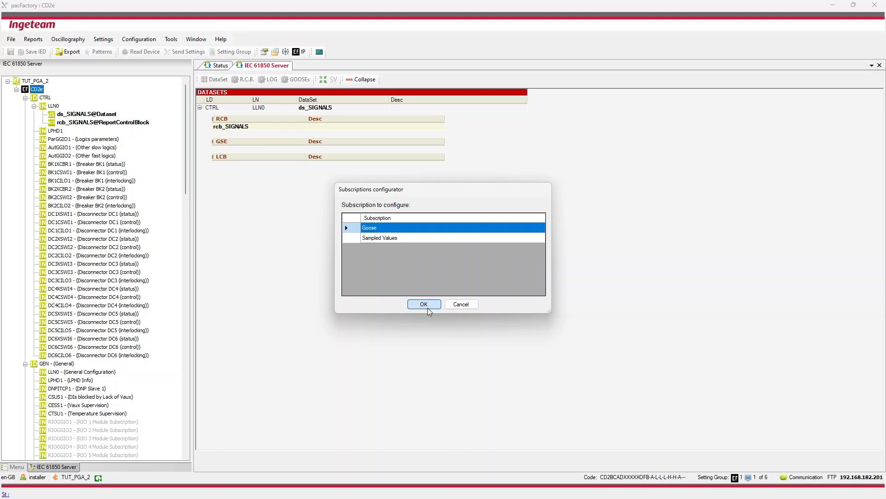
- Open the Goose subscription editor, add control block PTCe.CTRL.LLN0.gs_GOOSE and assign it CD2e.GEN.LGOS1
click(424, 305)
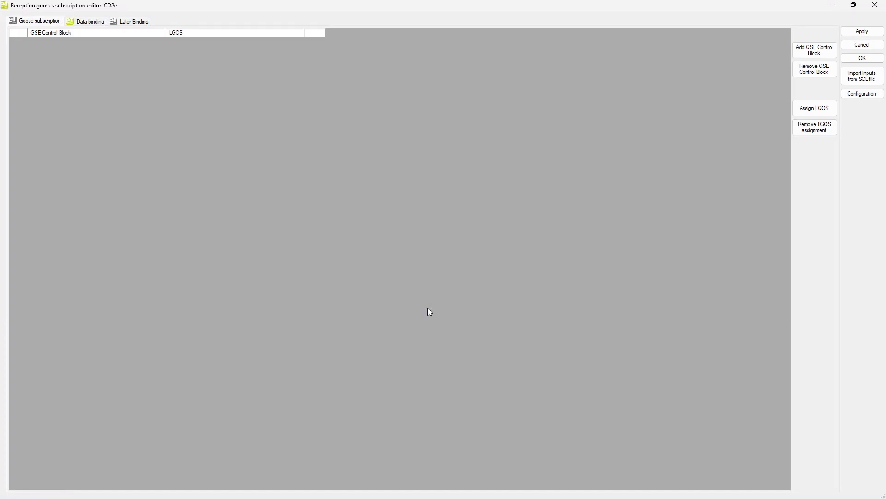
click(814, 53)
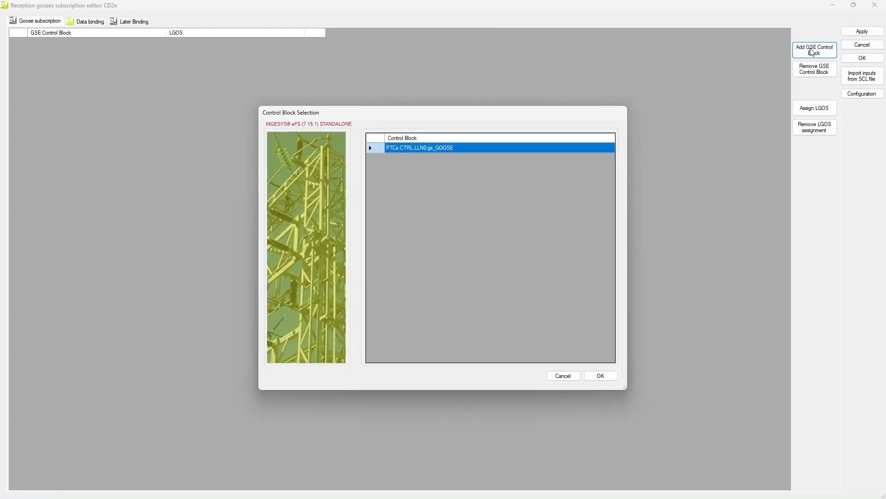
double_click(396, 148)
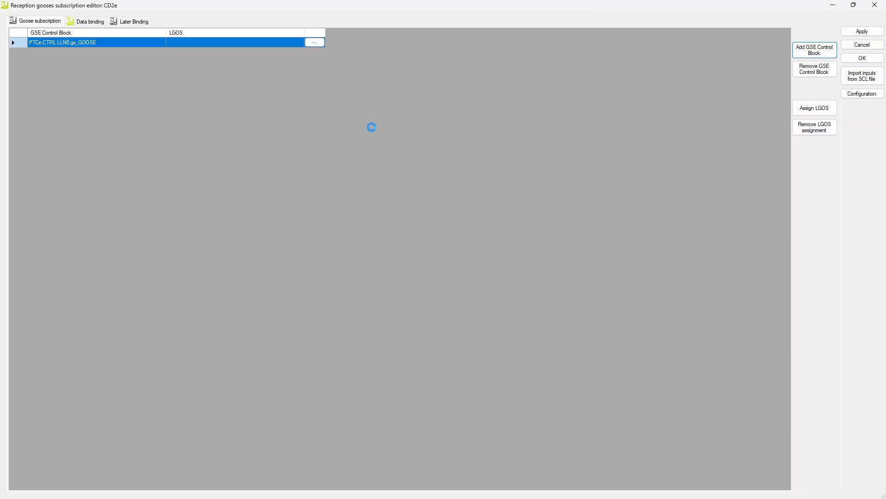
click(315, 42)
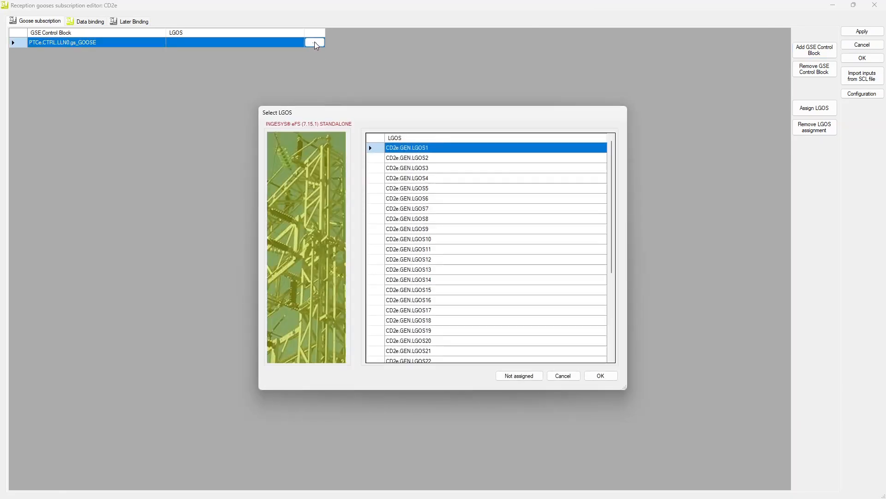
double_click(421, 153)
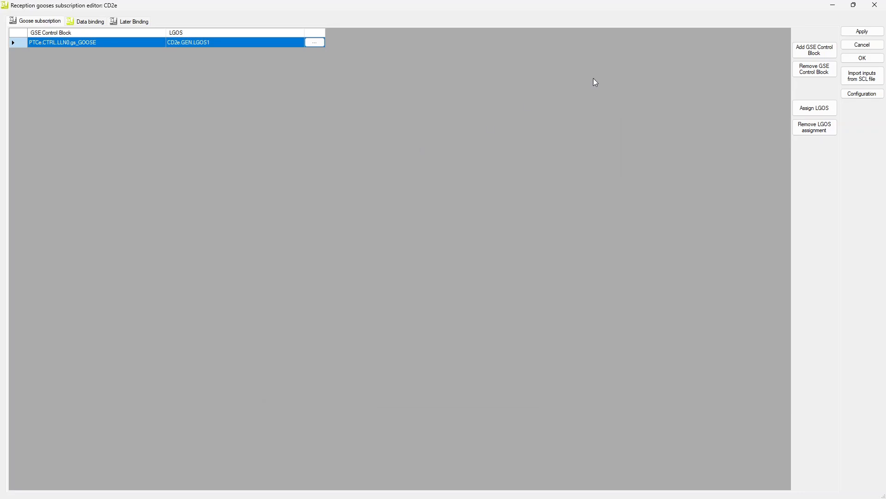
- Bind GOOGGIO1.Ind1 through Ind8 to the matching PTCe.CTRL.AutGGIO1 Ind1 to Ind8 stVal publisher references and save the data bindings
click(93, 22)
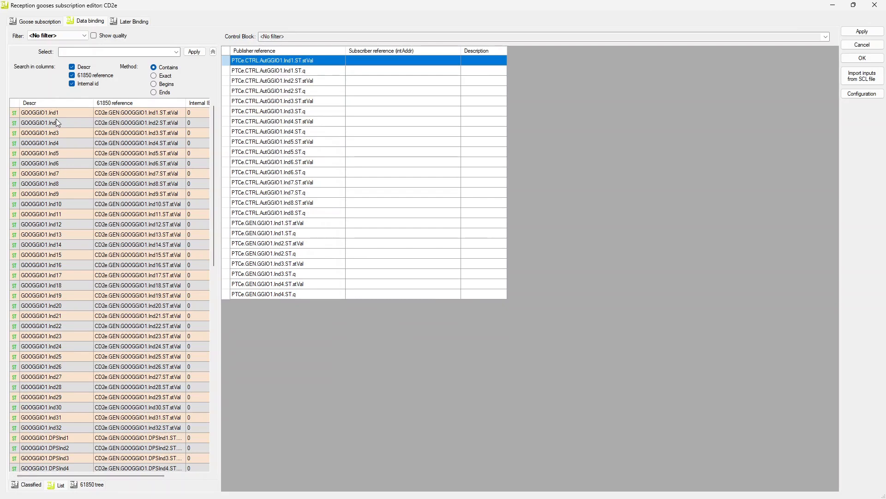
drag(60, 111, 420, 59)
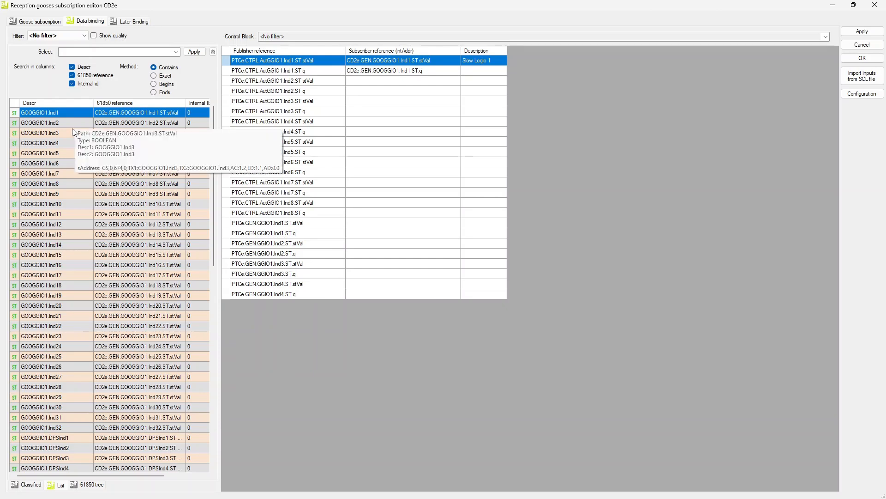
drag(70, 123, 400, 82)
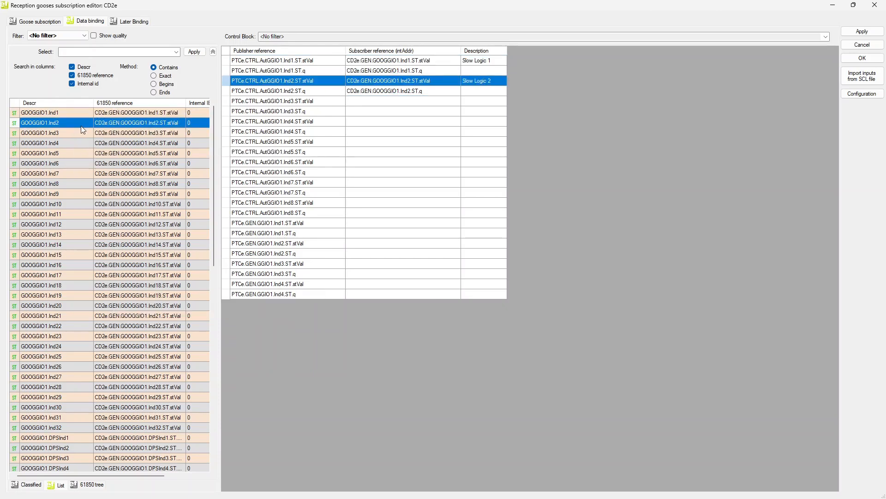
drag(75, 131, 372, 102)
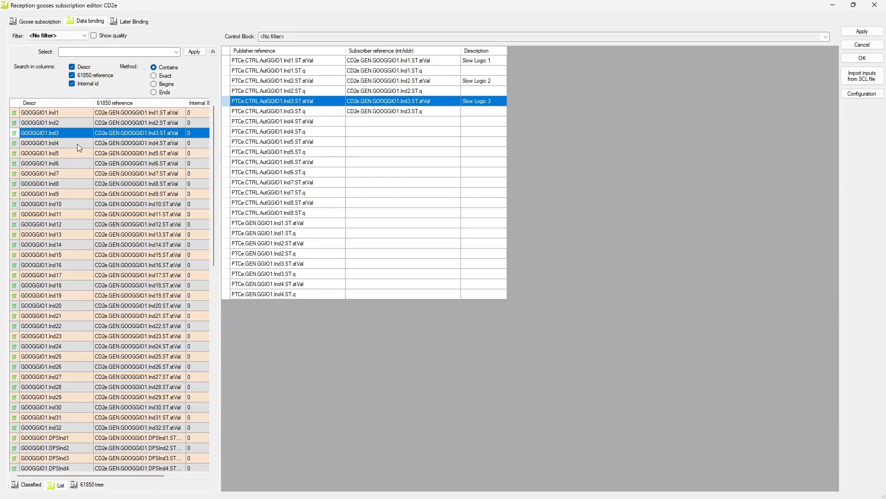
drag(64, 143, 372, 118)
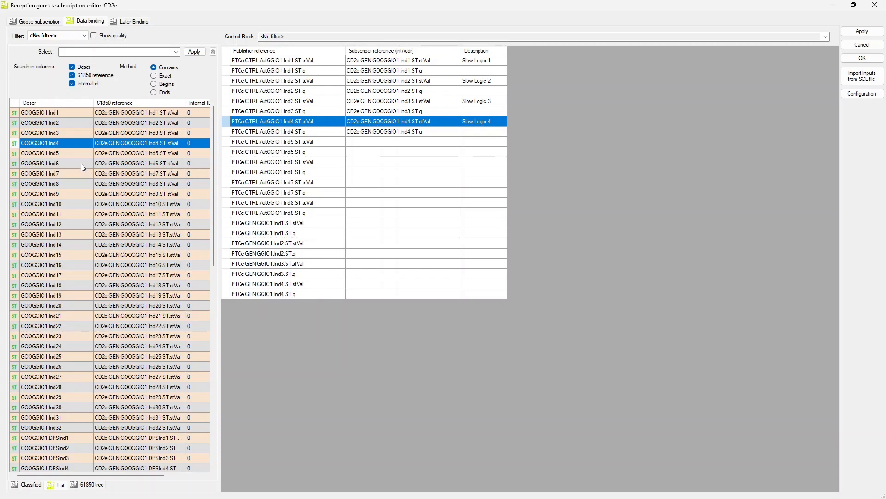
drag(74, 154, 395, 141)
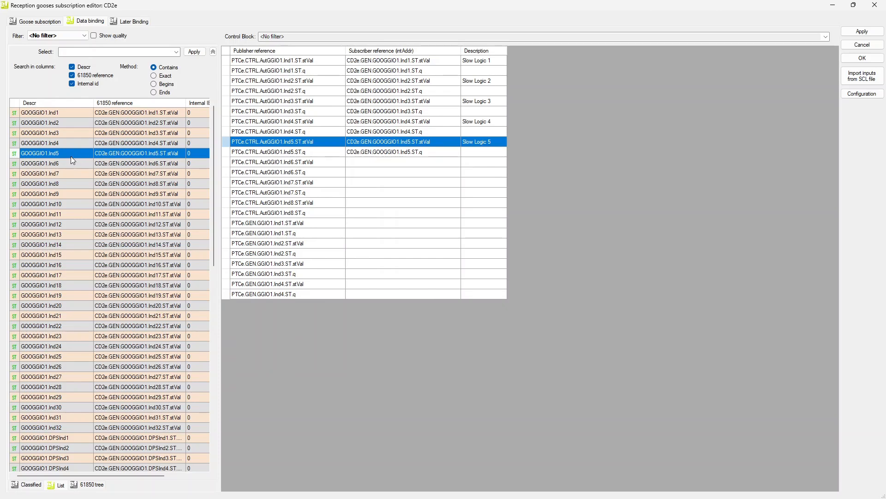
drag(63, 164, 382, 162)
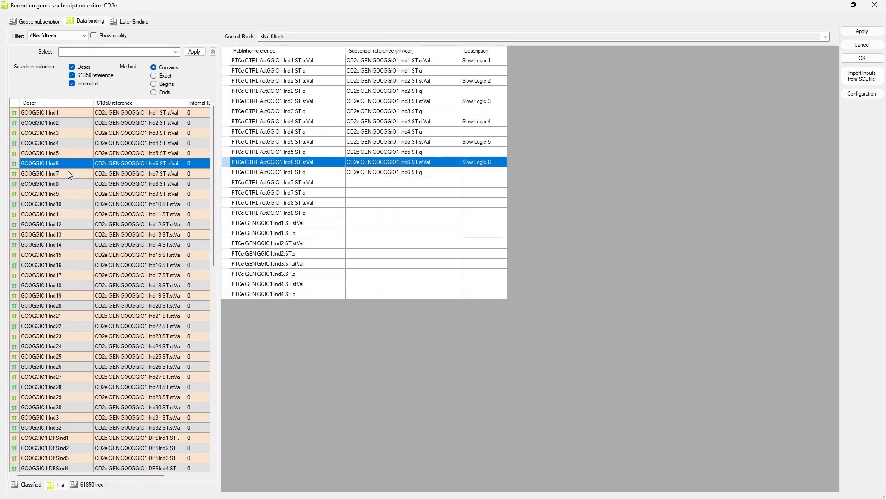
drag(68, 172, 395, 182)
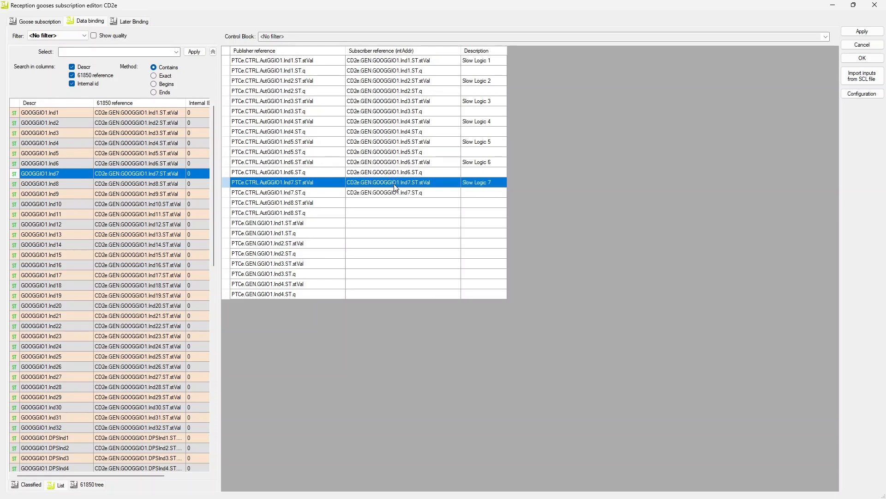
drag(68, 184, 400, 203)
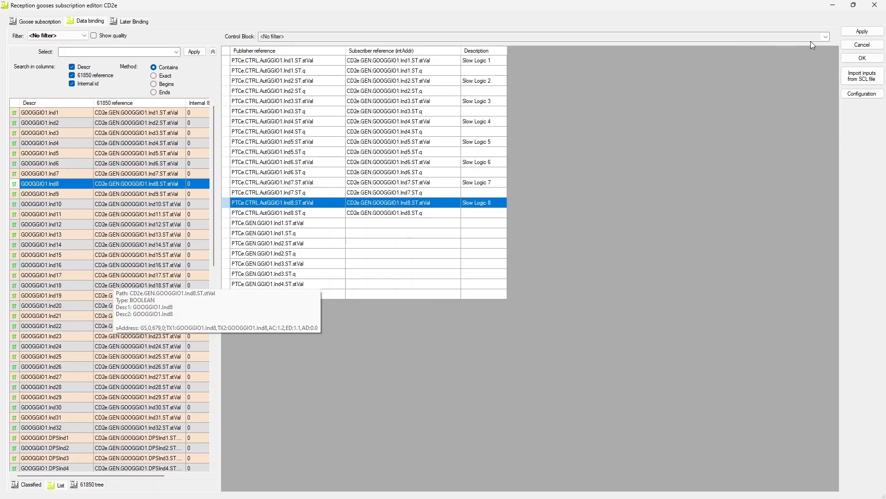
click(850, 33)
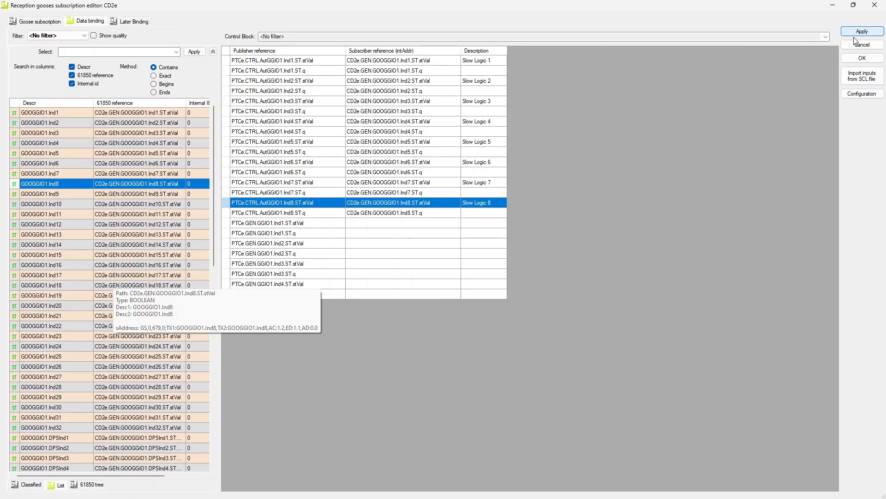
click(862, 57)
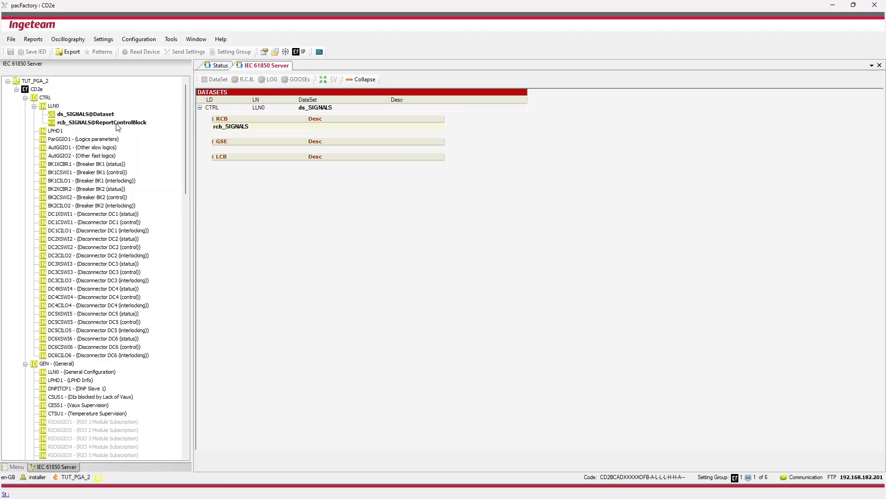
- In the CD2e IPRV Goose configuration, set the Gooses device to Both (Eth2) and VLAN to Gooses without VLAN tag, and apply
click(43, 91)
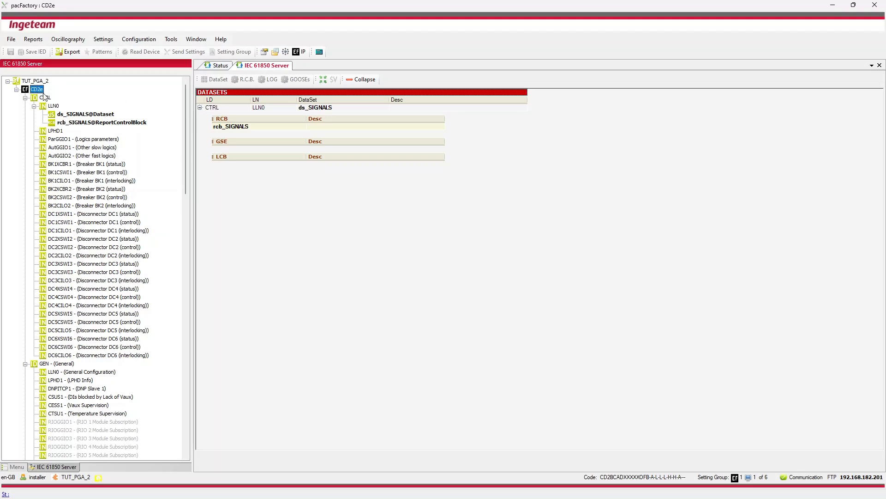
click(139, 39)
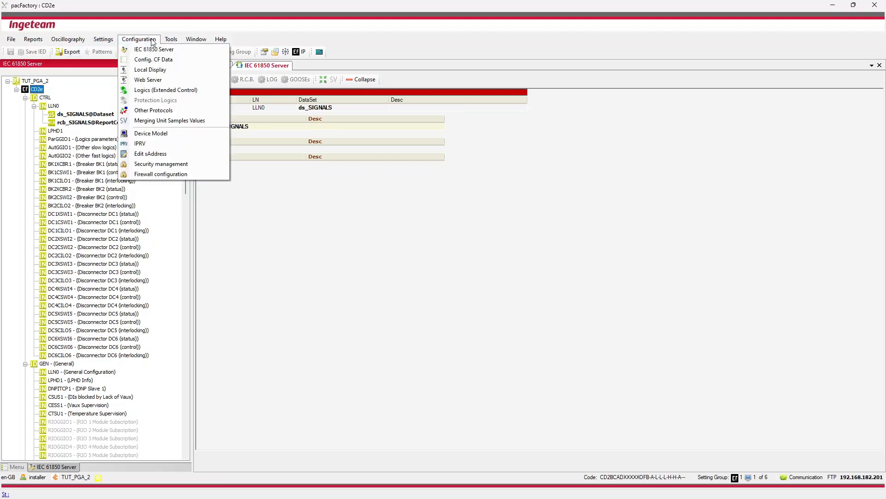
click(157, 146)
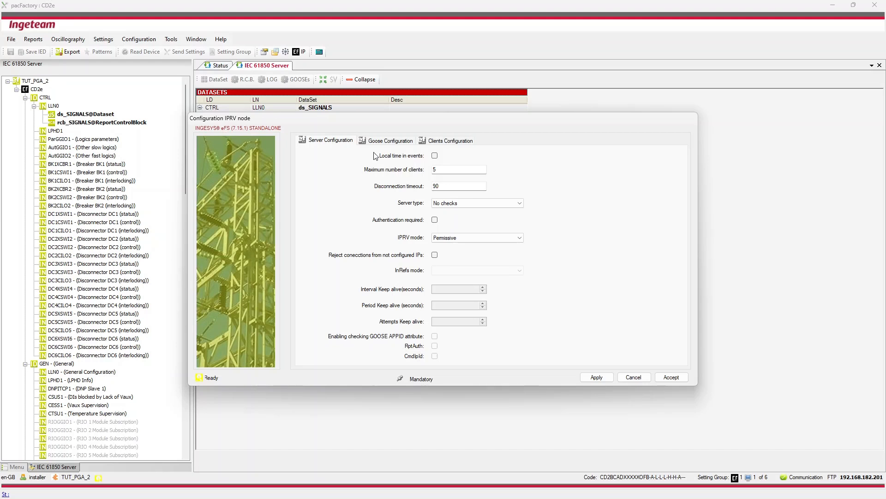
click(384, 142)
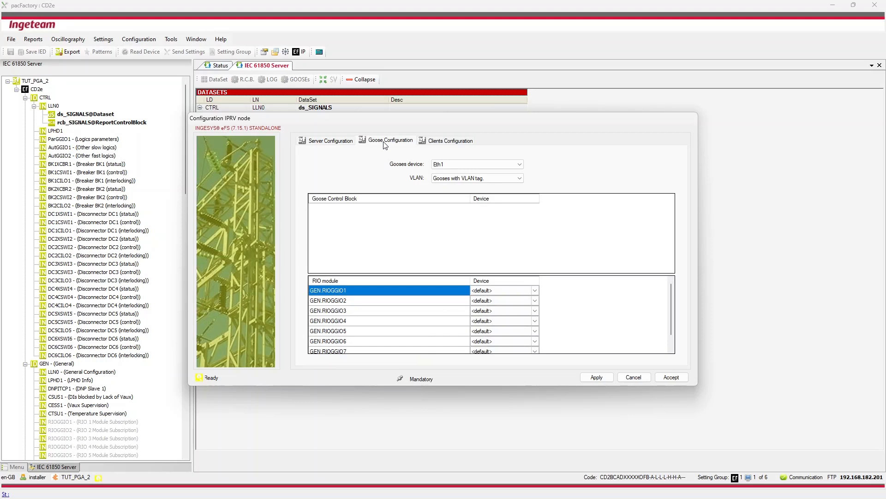
click(460, 164)
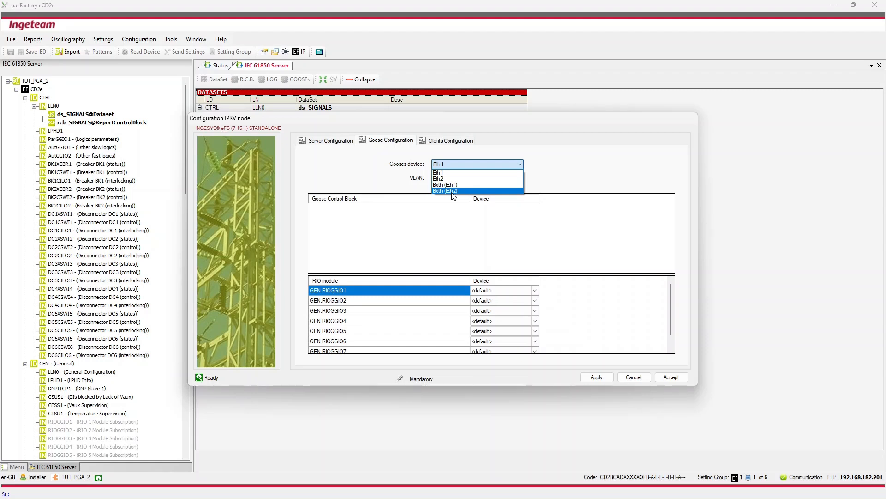
click(453, 192)
click(454, 178)
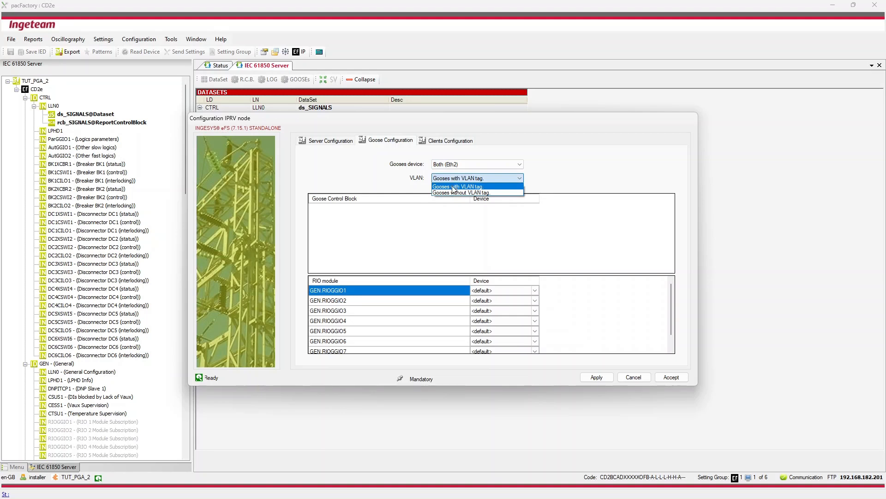
click(454, 193)
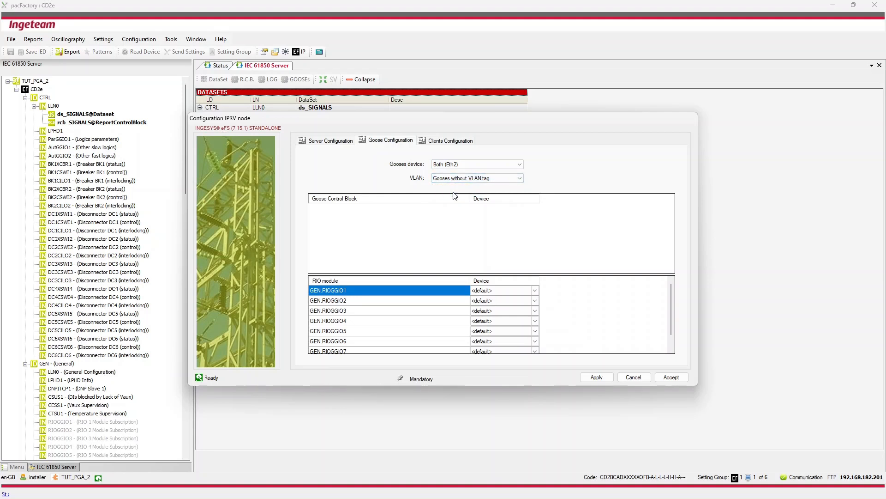
click(602, 377)
click(602, 358)
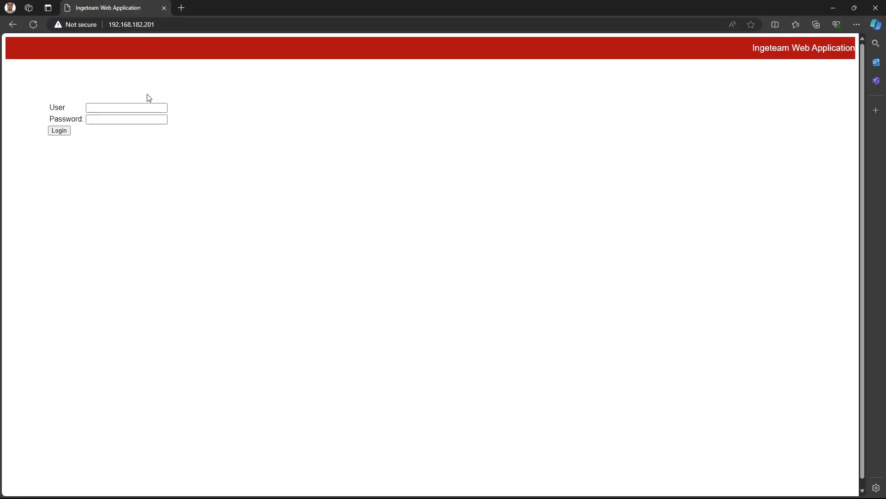
- Switch to the Ingeteam Web Application in the browser and log in as ftppac with the account password
click(138, 103)
text(ftppac)
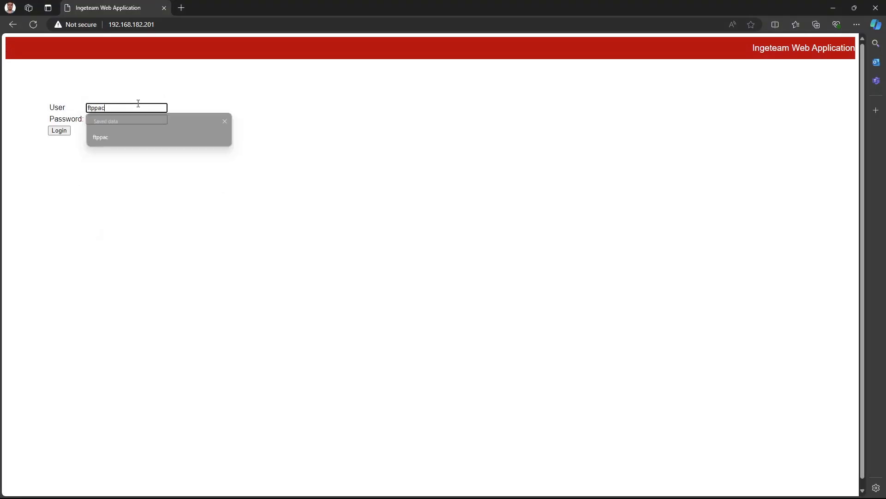
key(Tab)
text(••••••)
key(Return)
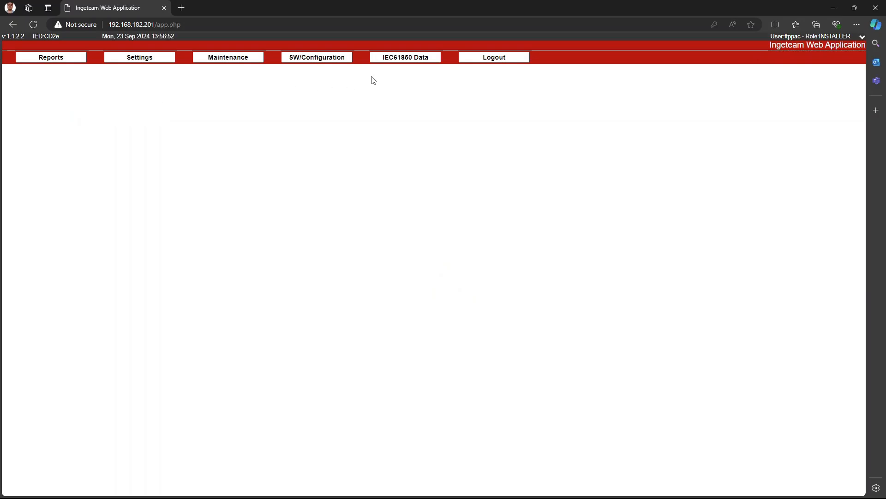
- Display the device's IEC61850 data and read it again to check the GOOSE subscriber status
click(390, 61)
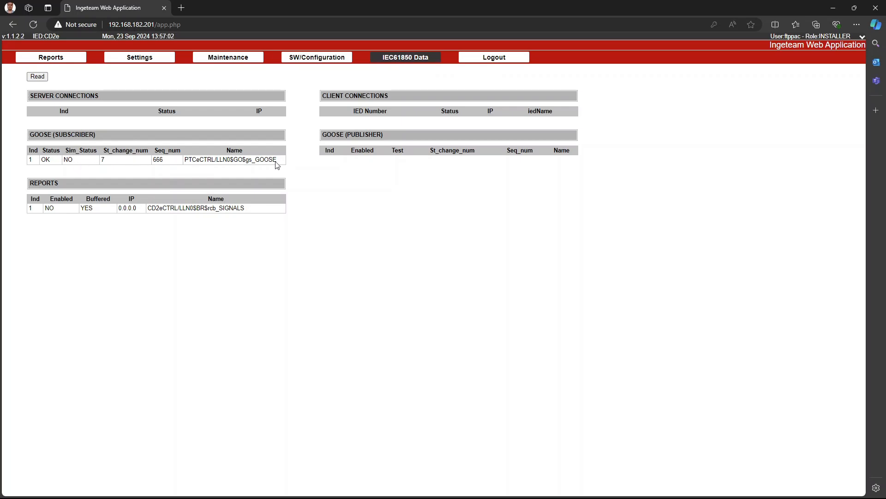
click(37, 77)
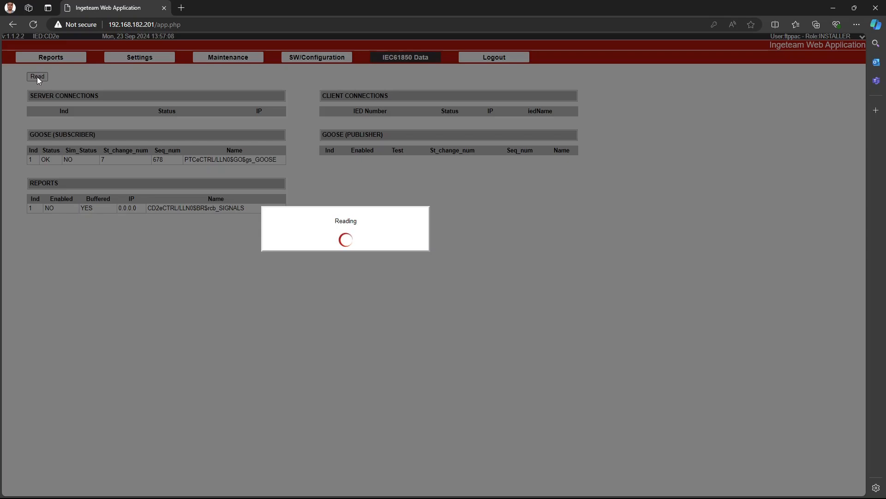